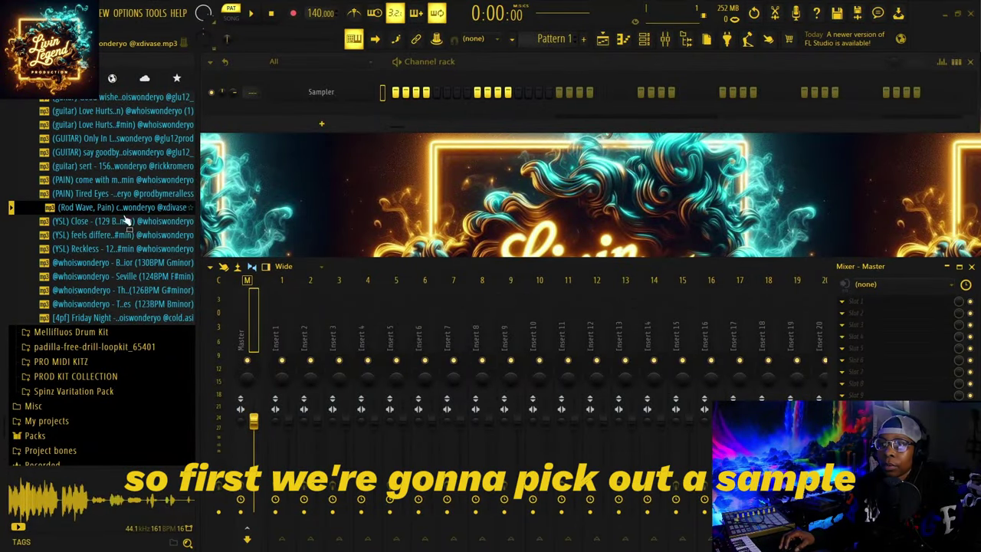
# - Drag the browser panel's edge wider so full sample names like the Rod Wave loop show
pyautogui.moveTo(197, 178); pyautogui.dragTo(220, 161)
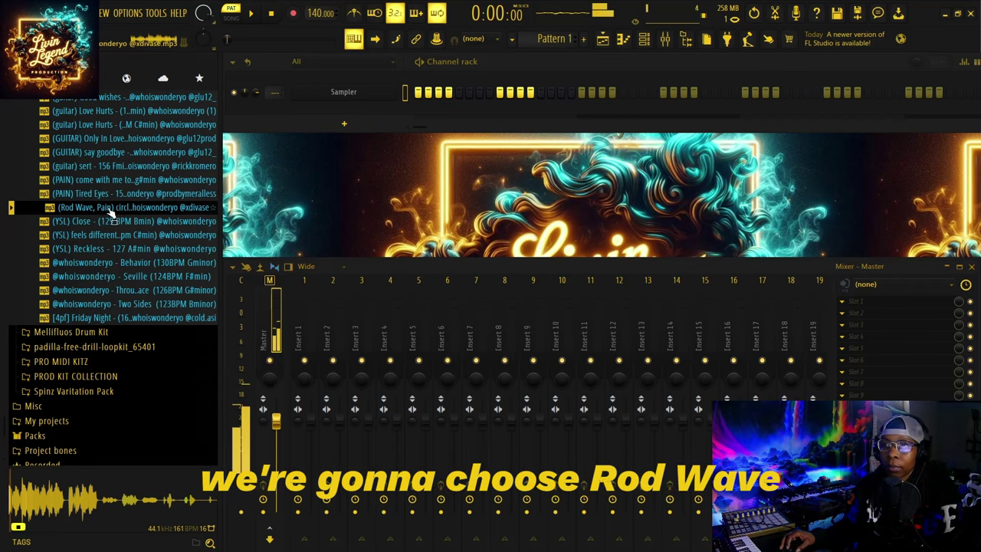
# - Set the project tempo to 161 BPM via the 160 BPM preset, then select mixer Insert 1
pyautogui.rightClick(322, 15)
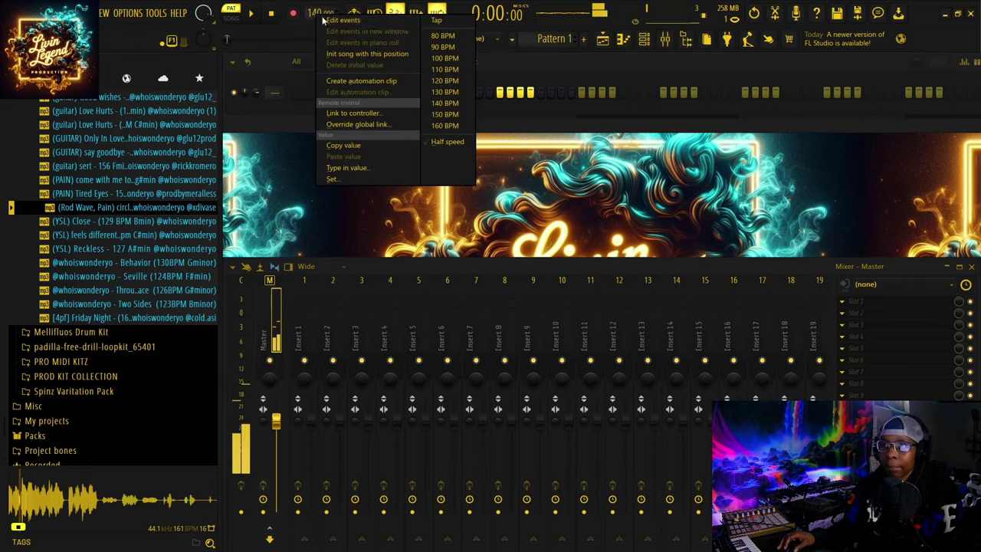
pyautogui.click(444, 125)
pyautogui.scroll(1, 316, 16)
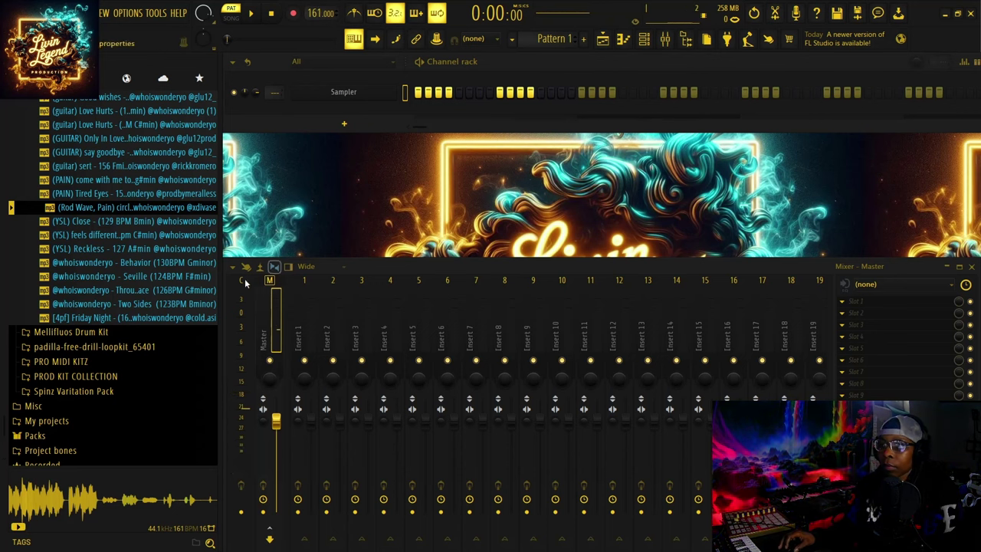
pyautogui.click(307, 295)
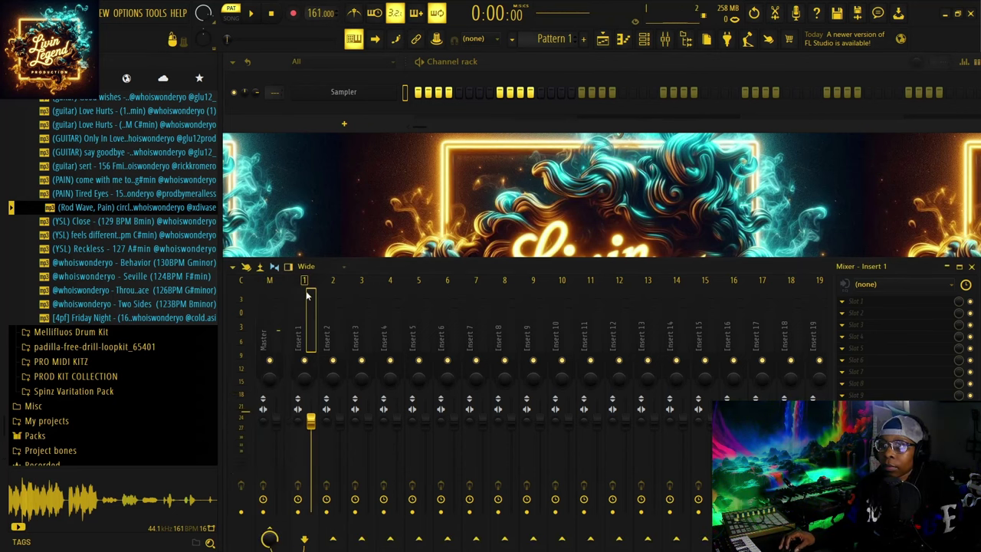
# - Load Edison onto mixer Insert 1 and drop the Rod Wave circles sample into it
pyautogui.click(865, 312)
pyautogui.moveTo(851, 275)
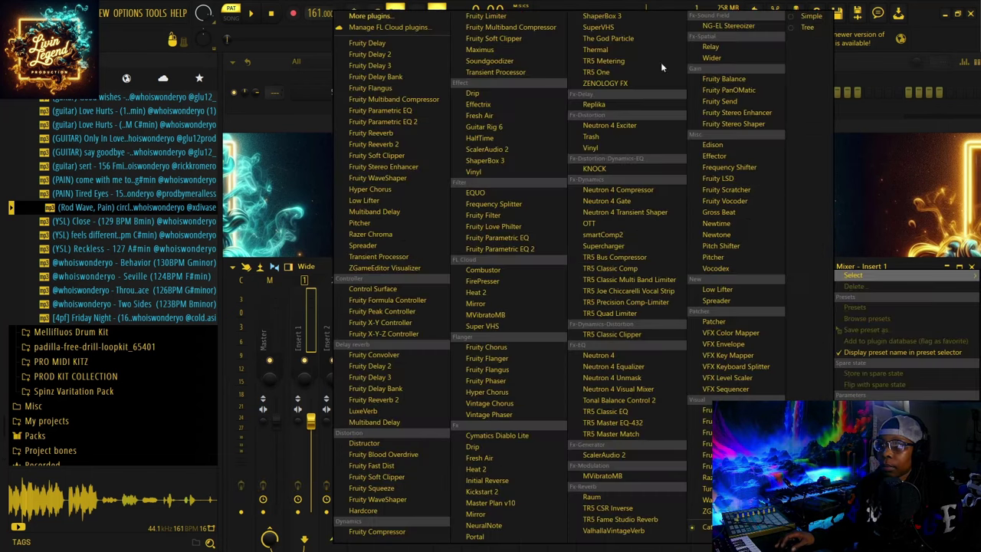
pyautogui.click(712, 144)
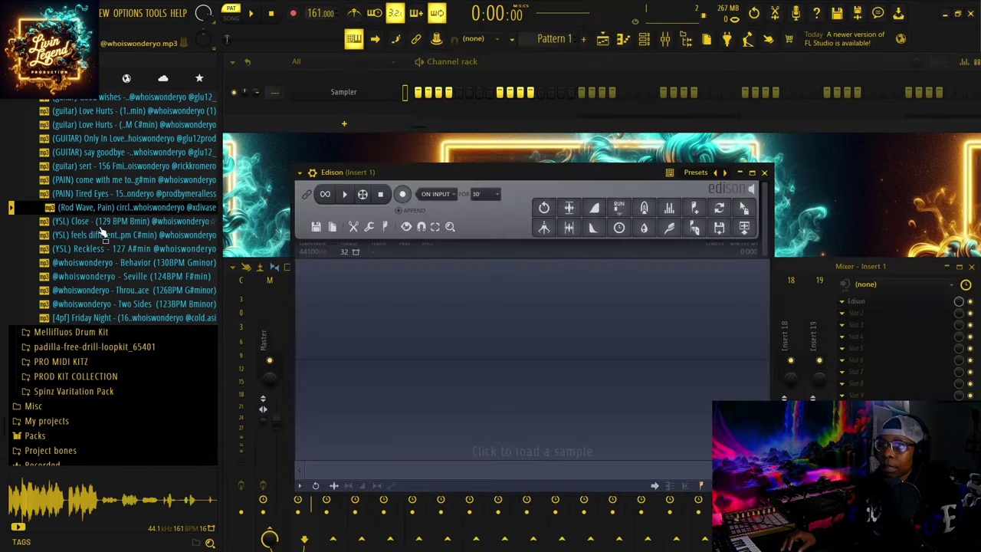
pyautogui.moveTo(313, 335); pyautogui.dragTo(391, 294)
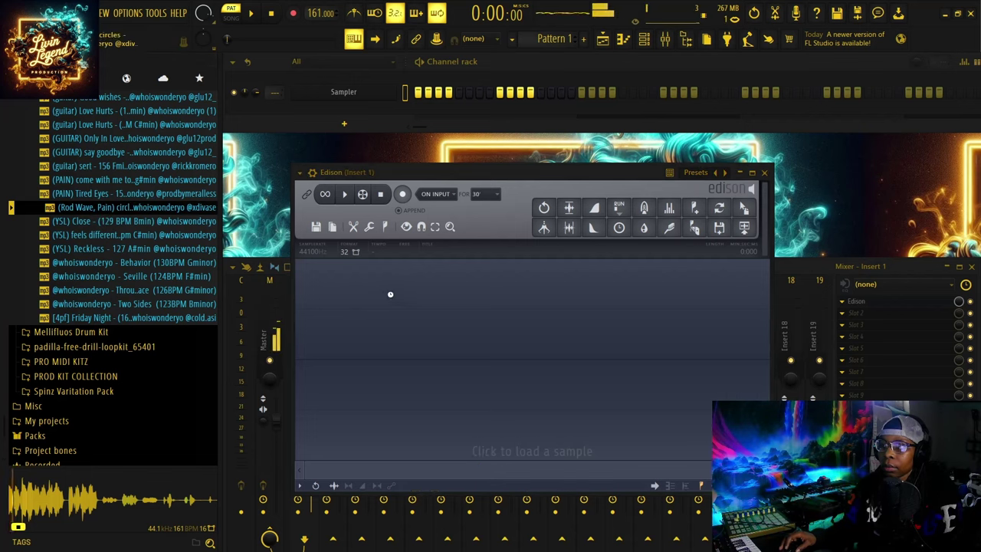
# - Select a section of the waveform and send it to the playlist as an audio clip
pyautogui.scroll(5, 432, 278)
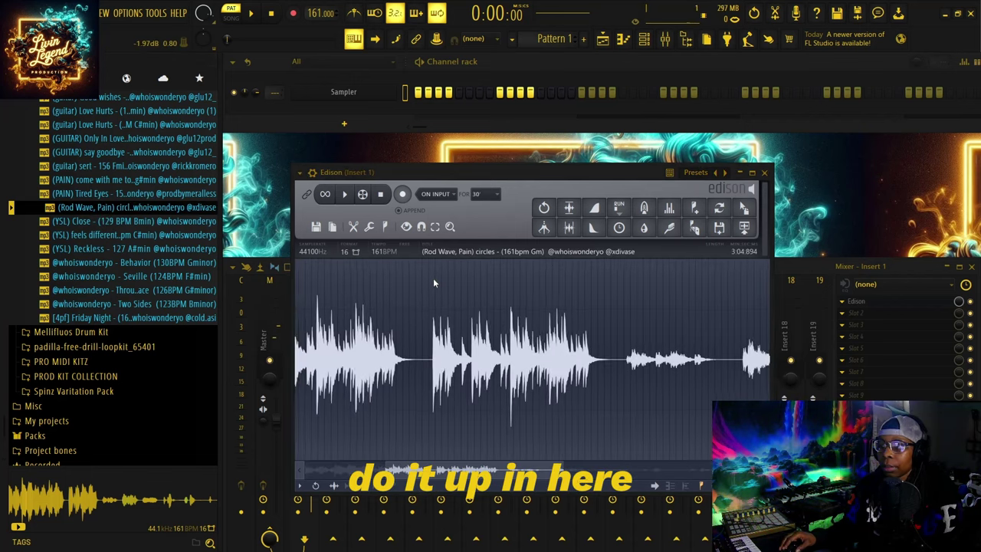
pyautogui.doubleClick(421, 273)
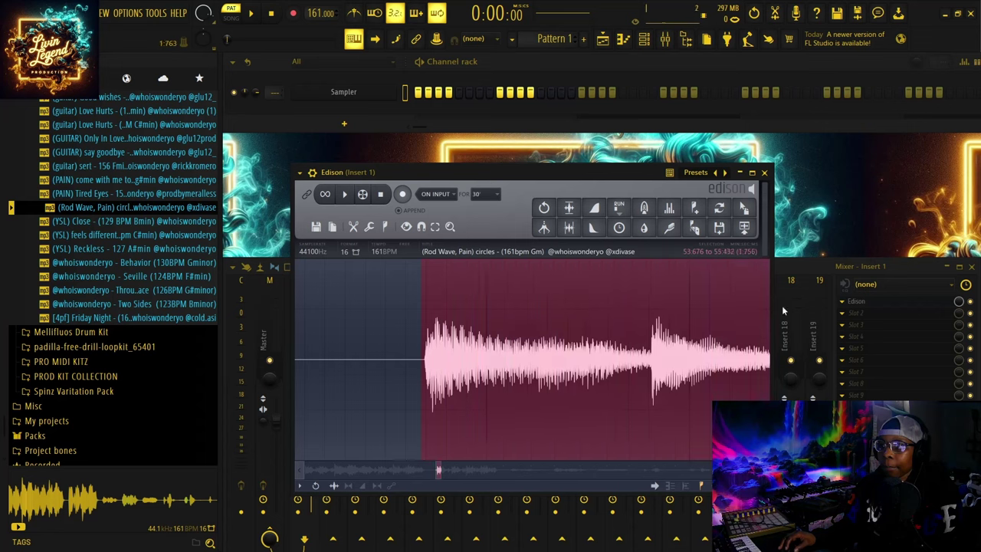
pyautogui.scroll(-5, 648, 299)
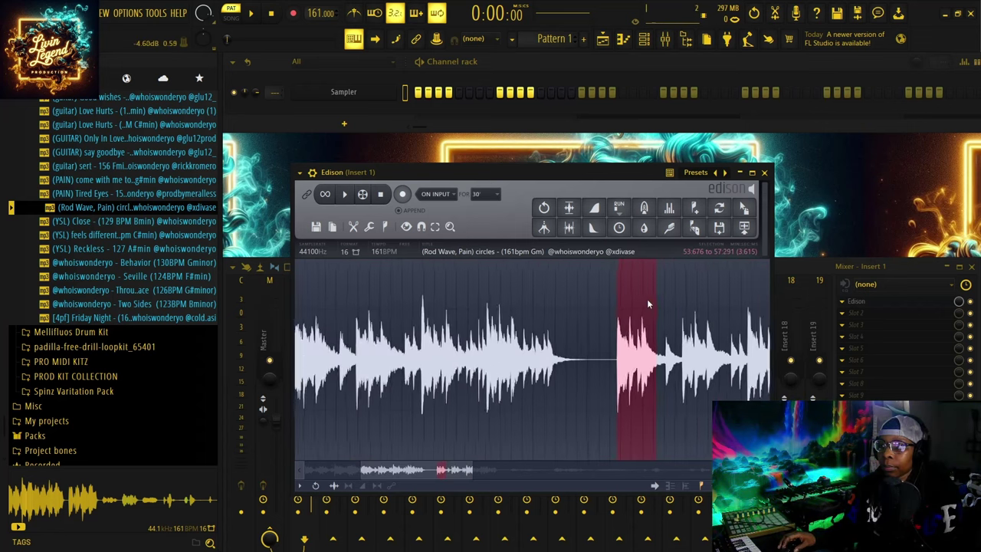
pyautogui.moveTo(435, 473); pyautogui.dragTo(504, 473)
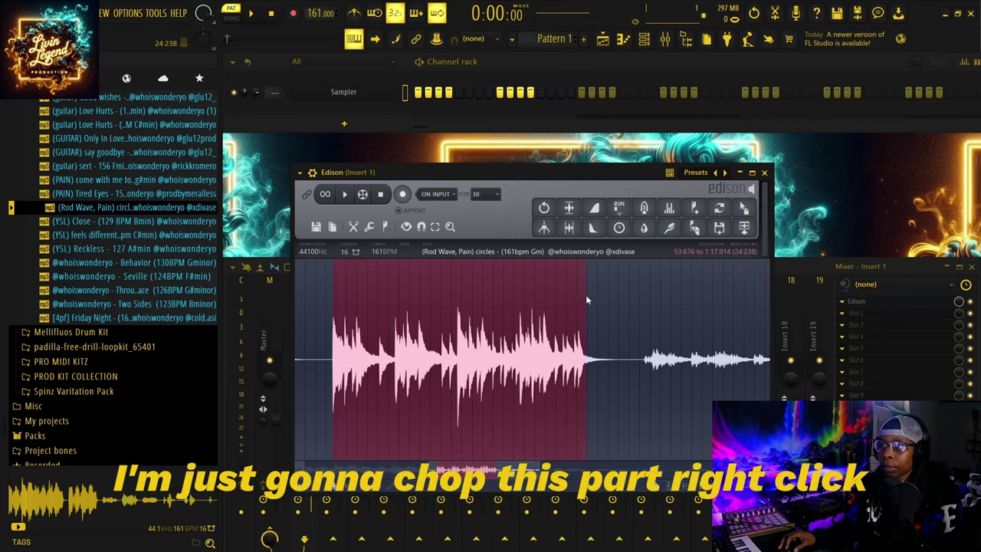
pyautogui.rightClick(512, 288)
pyautogui.moveTo(534, 328)
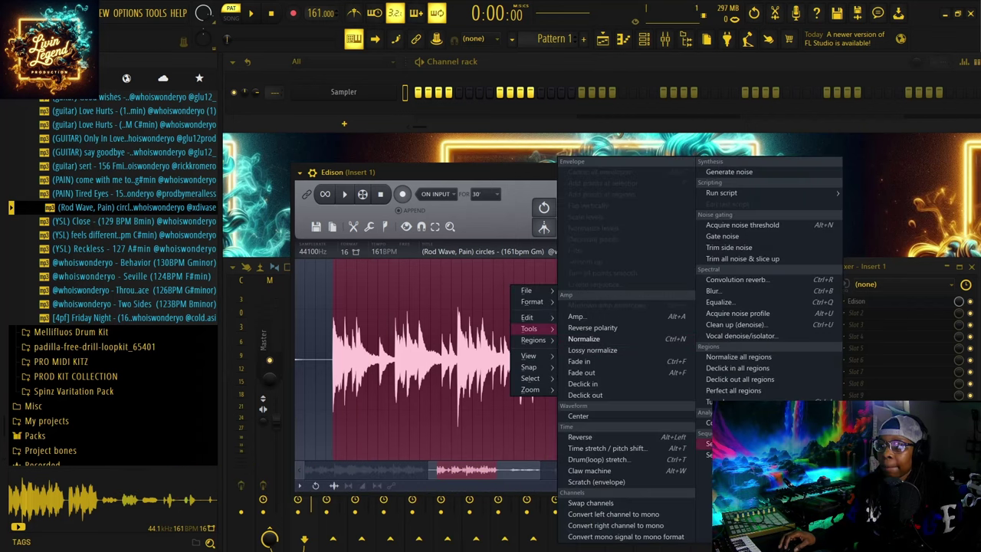
pyautogui.click(735, 444)
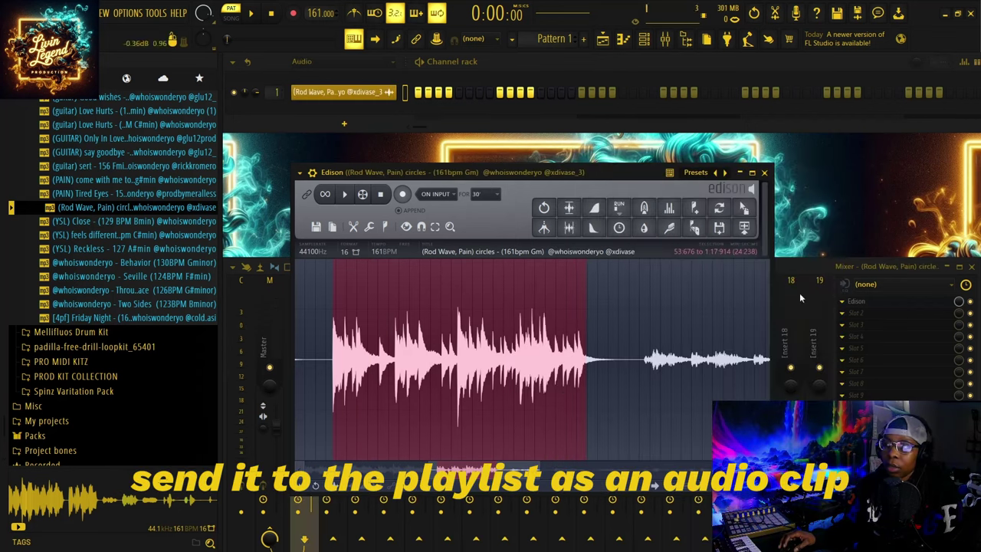
# - Close Edison and set the channel rack filter to show All channels
pyautogui.click(764, 173)
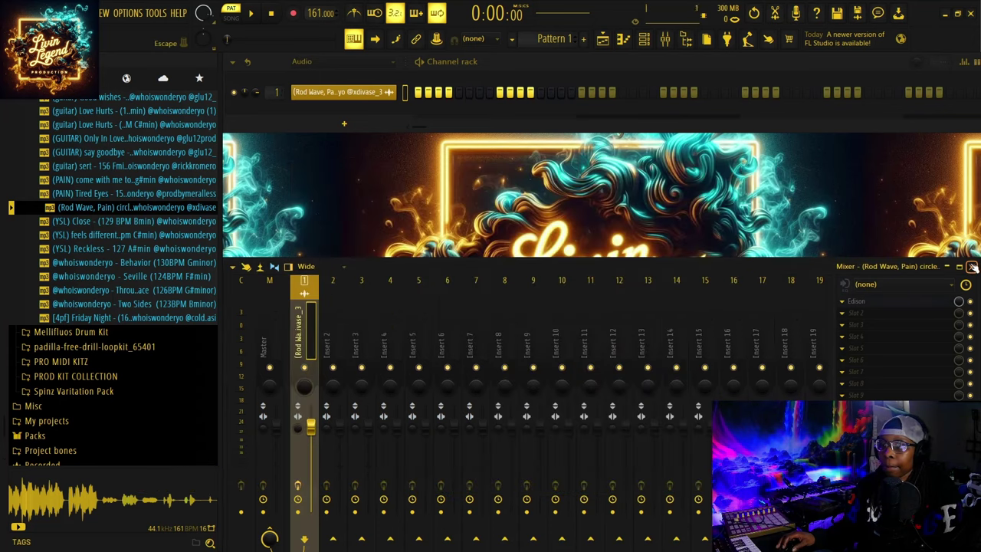
pyautogui.click(346, 63)
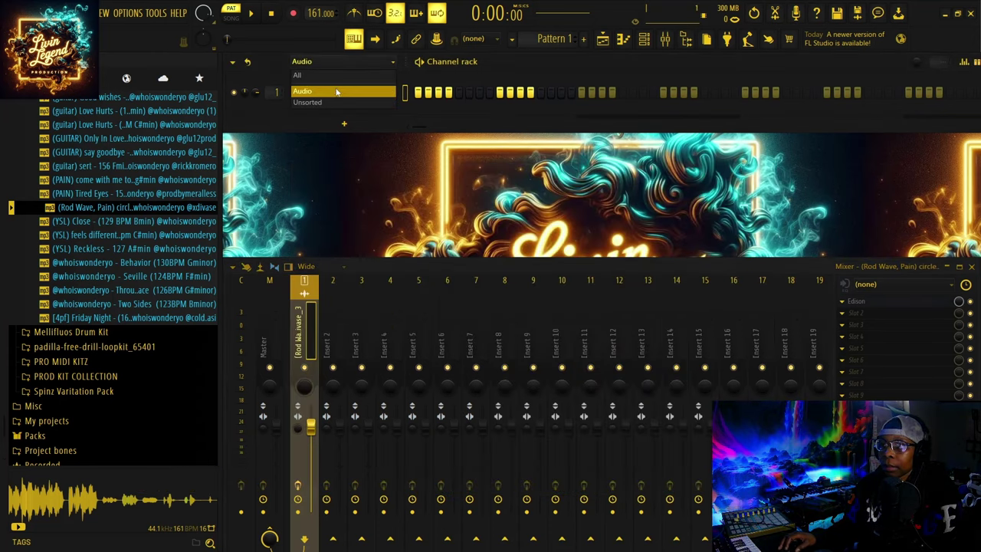
pyautogui.click(335, 78)
# - Play the chopped clip from its channel settings, then stop playback and close the window
pyautogui.click(324, 112)
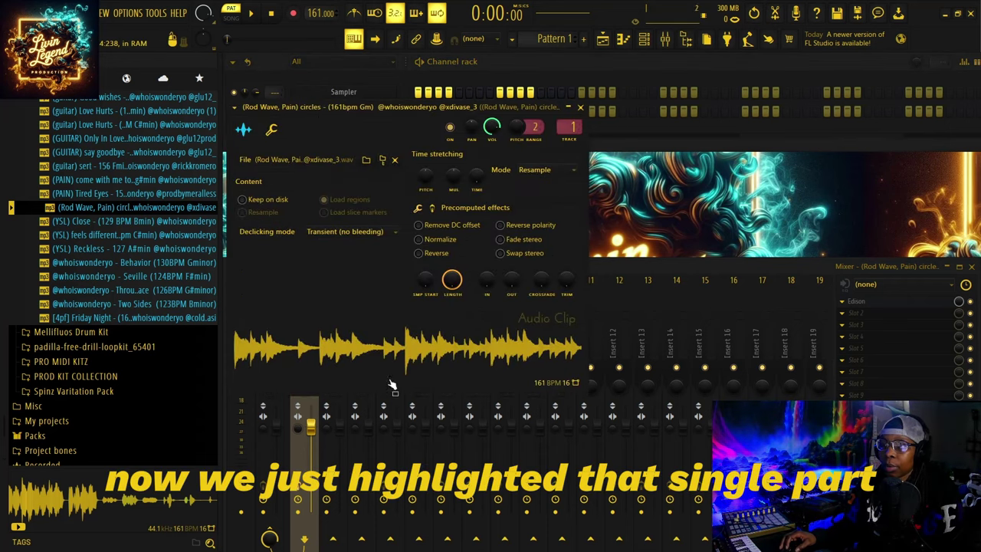
pyautogui.click(439, 360)
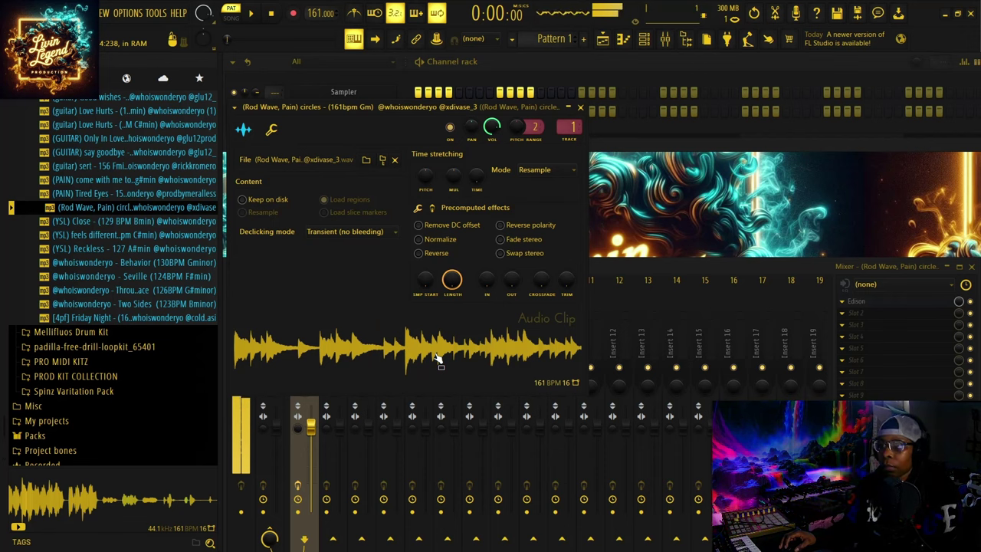
pyautogui.click(272, 15)
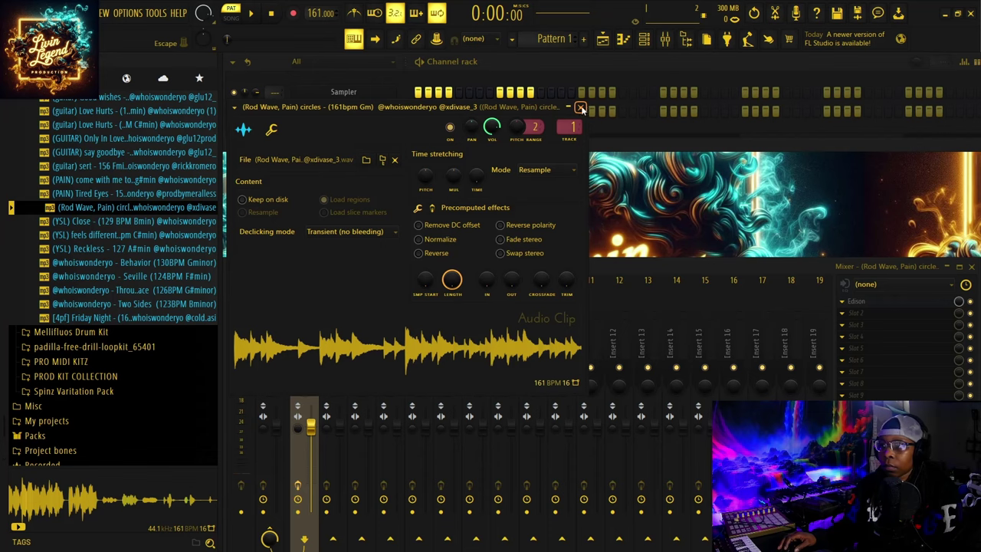
pyautogui.click(580, 107)
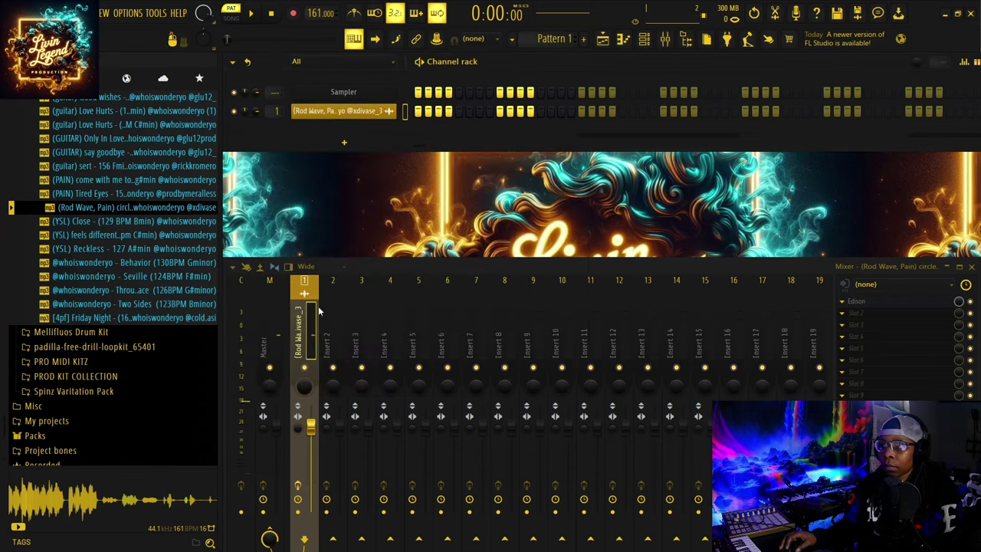
# - Load NeuralNote onto Insert 1, move its window aside, and reopen the chopped clip's channel settings
pyautogui.click(843, 314)
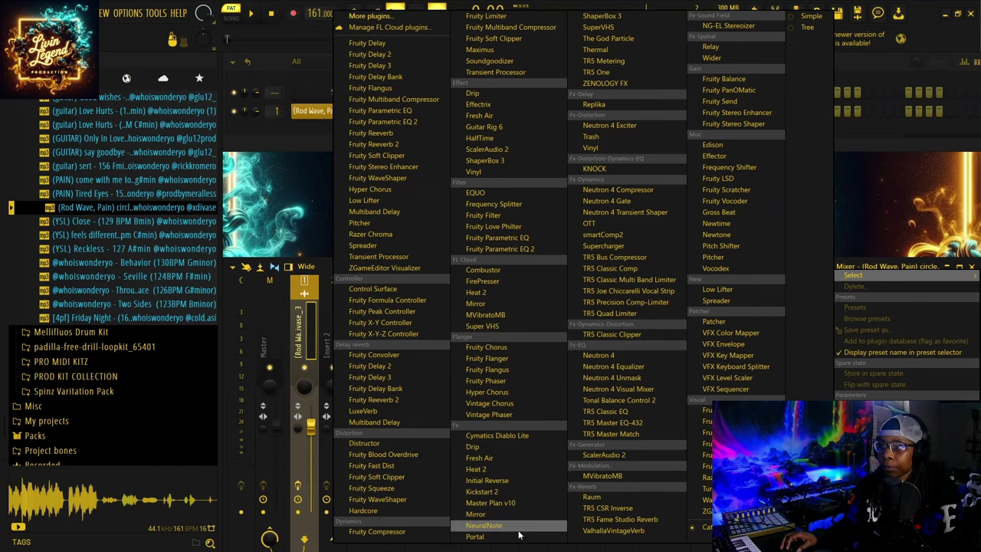
pyautogui.click(491, 526)
pyautogui.moveTo(391, 213); pyautogui.dragTo(536, 175)
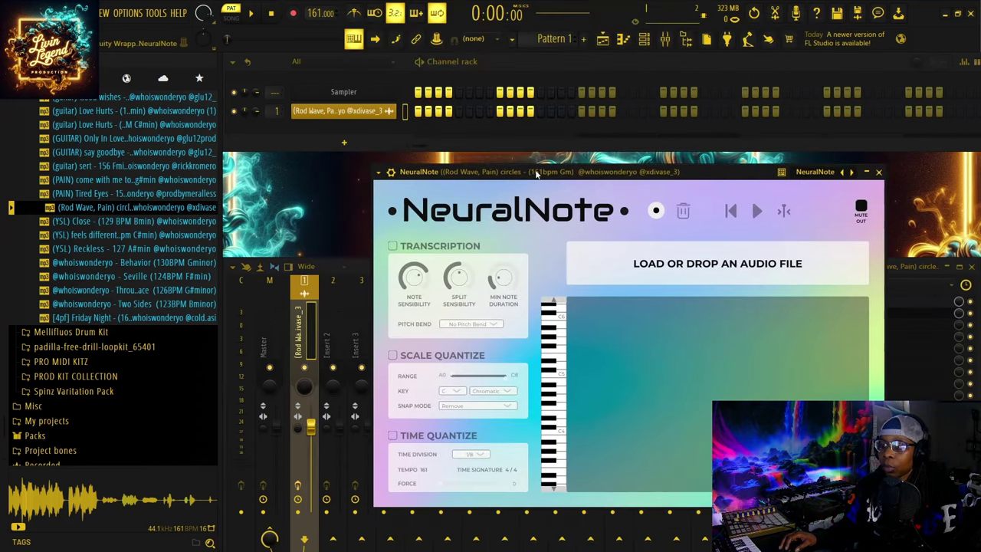
pyautogui.click(368, 111)
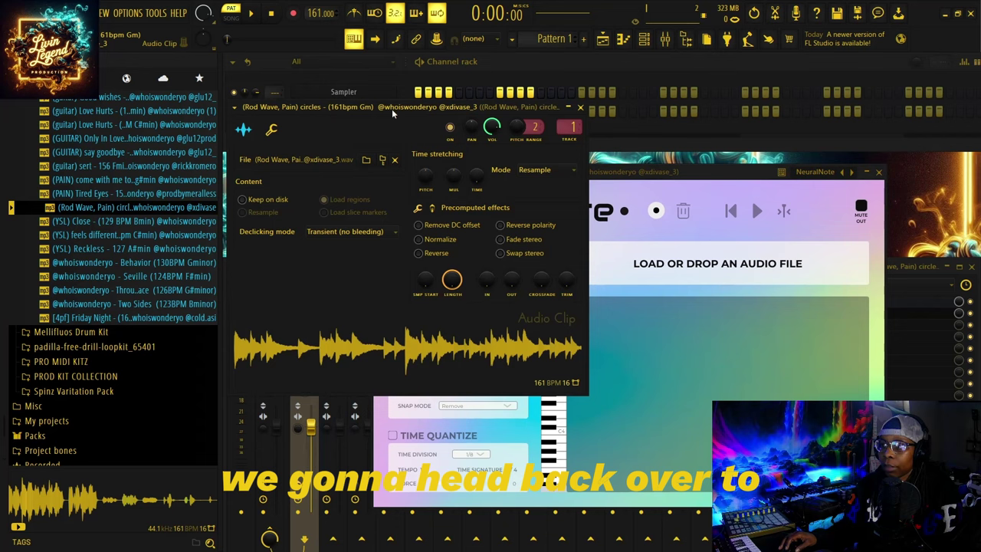
# - Drag the chopped clip's waveform into NeuralNote to transcribe it to MIDI, then close the channel settings
pyautogui.moveTo(392, 109); pyautogui.dragTo(351, 80)
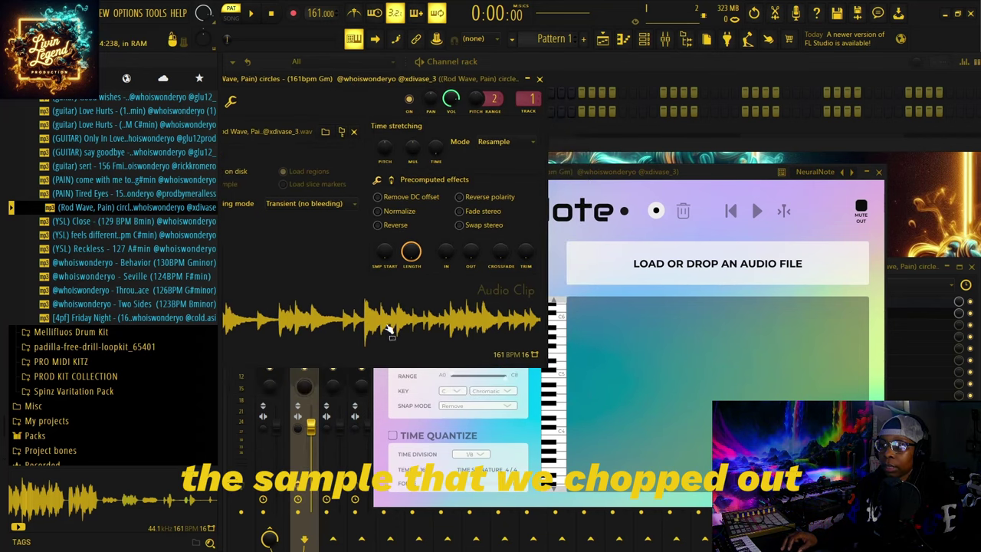
pyautogui.moveTo(391, 328); pyautogui.dragTo(679, 268)
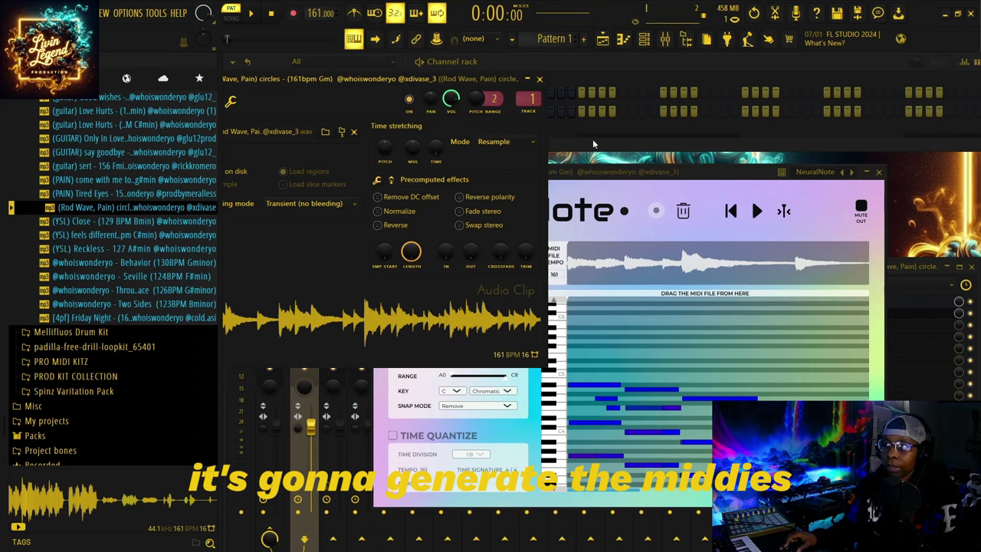
pyautogui.click(540, 79)
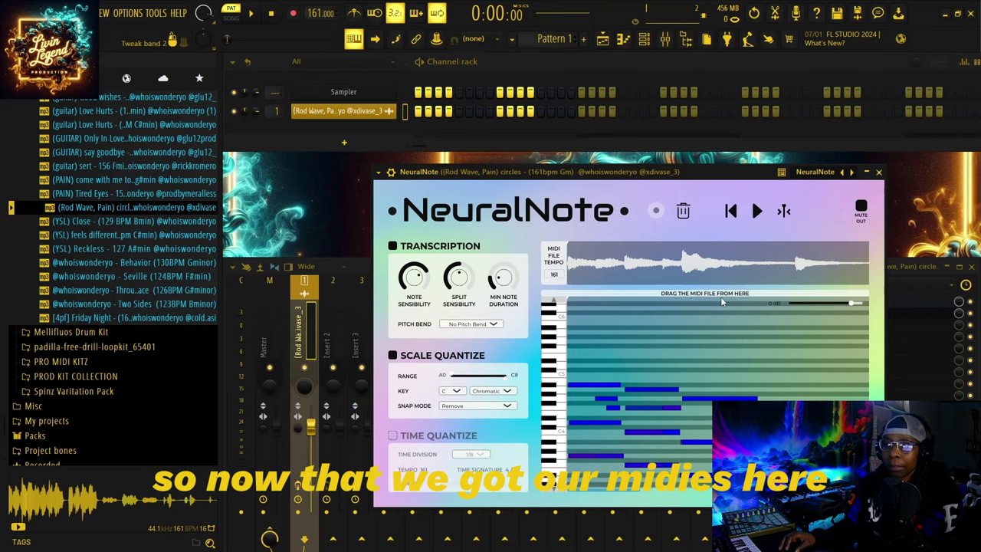
# - Add a FLEX instrument with the Essential Guitars 'Ace of Space' preset, then close its window
pyautogui.click(344, 142)
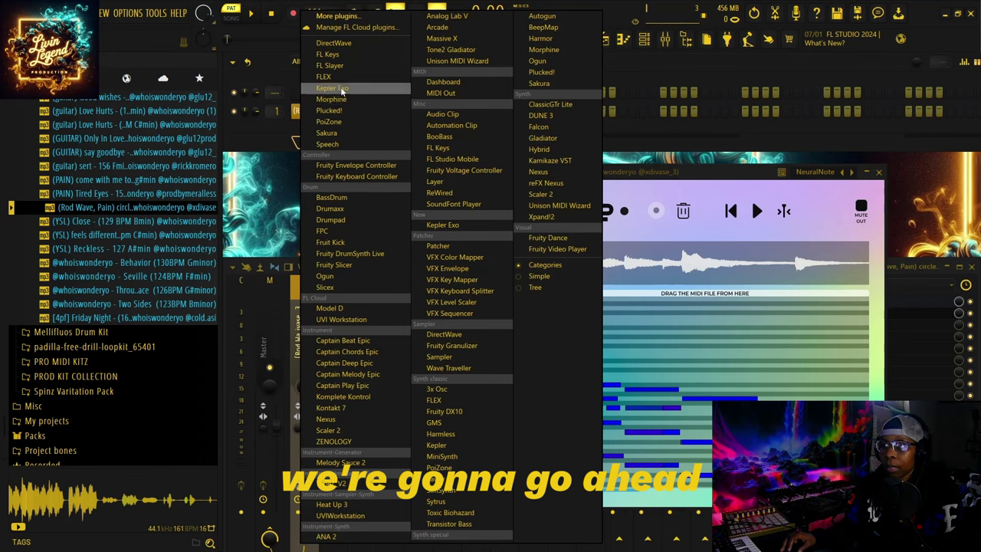
pyautogui.click(345, 78)
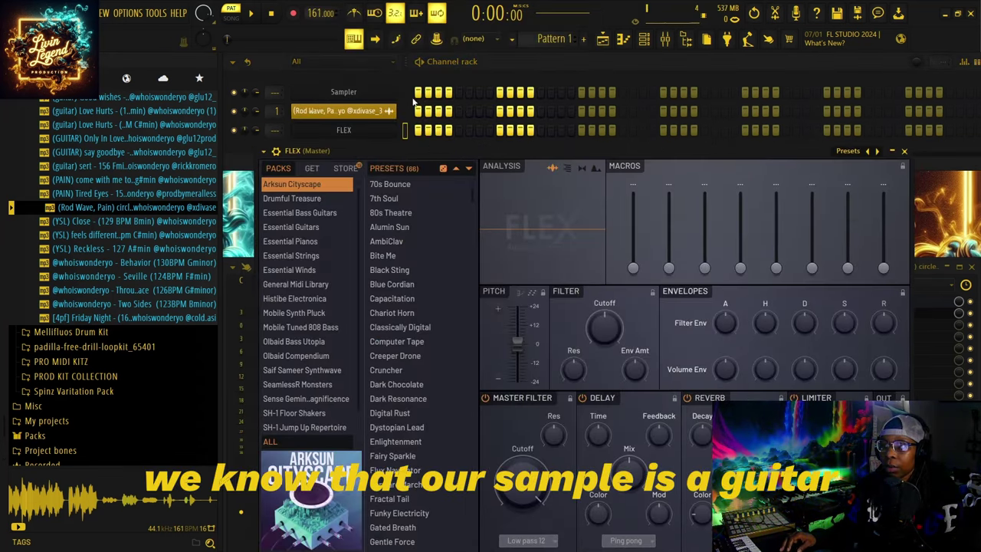
pyautogui.moveTo(425, 151); pyautogui.dragTo(410, 96)
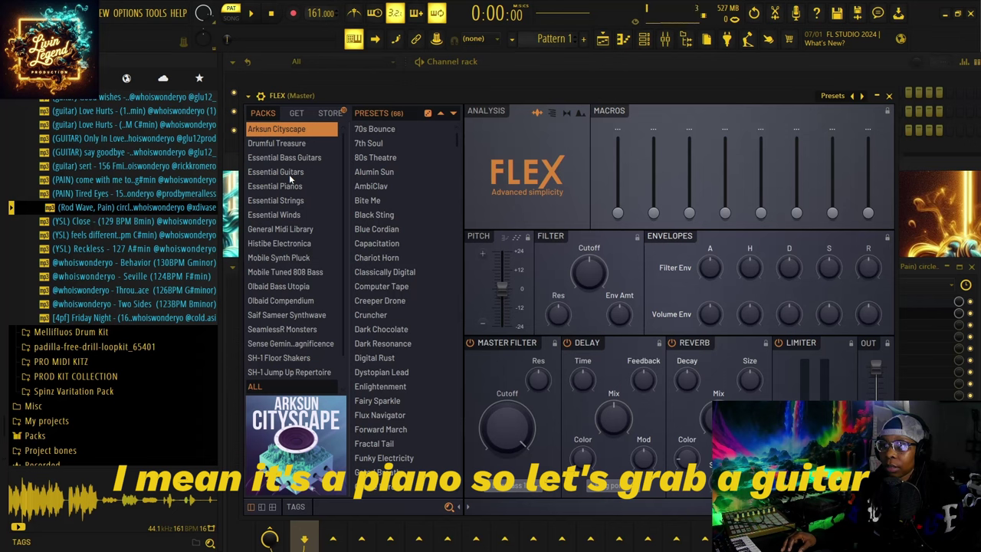
pyautogui.click(288, 174)
pyautogui.click(380, 157)
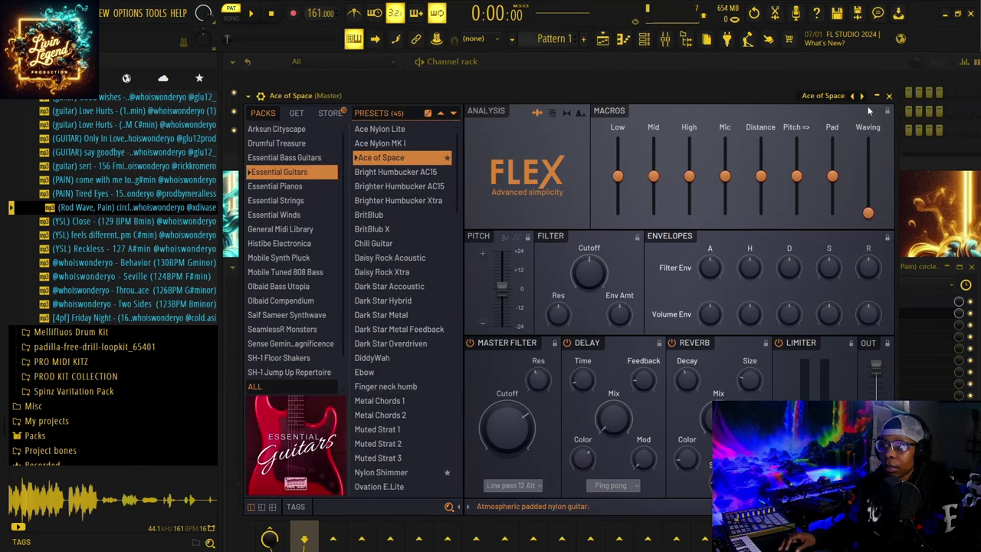
pyautogui.click(889, 96)
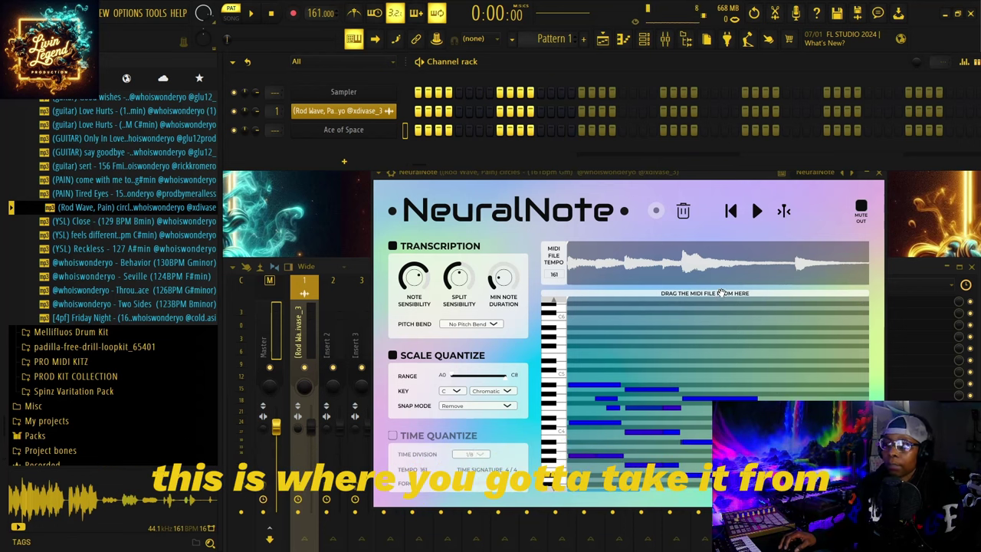
# - Drag NeuralNote's transcribed MIDI onto the Ace of Space channel and toggle NeuralNote's Mute Out
pyautogui.moveTo(721, 293); pyautogui.dragTo(493, 196)
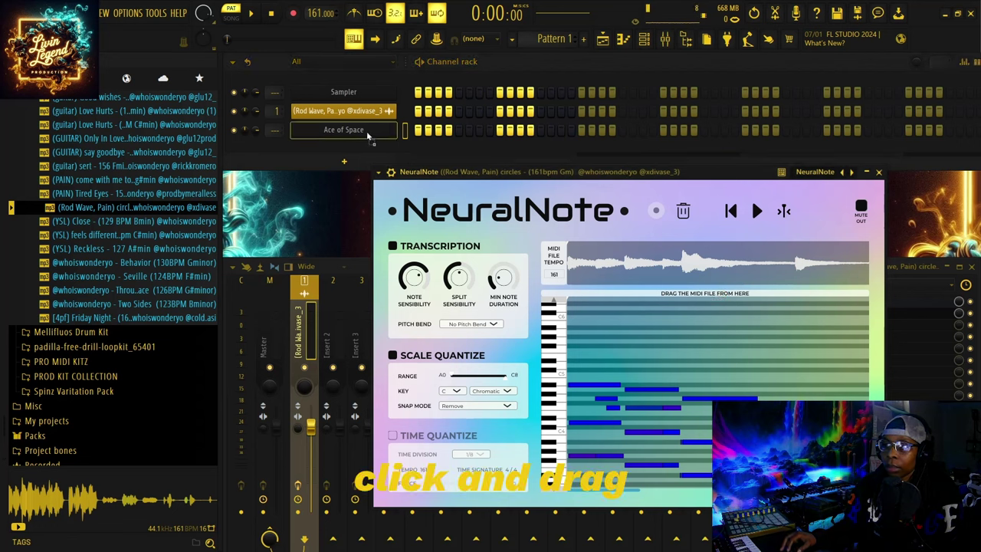
pyautogui.moveTo(367, 131); pyautogui.dragTo(370, 136)
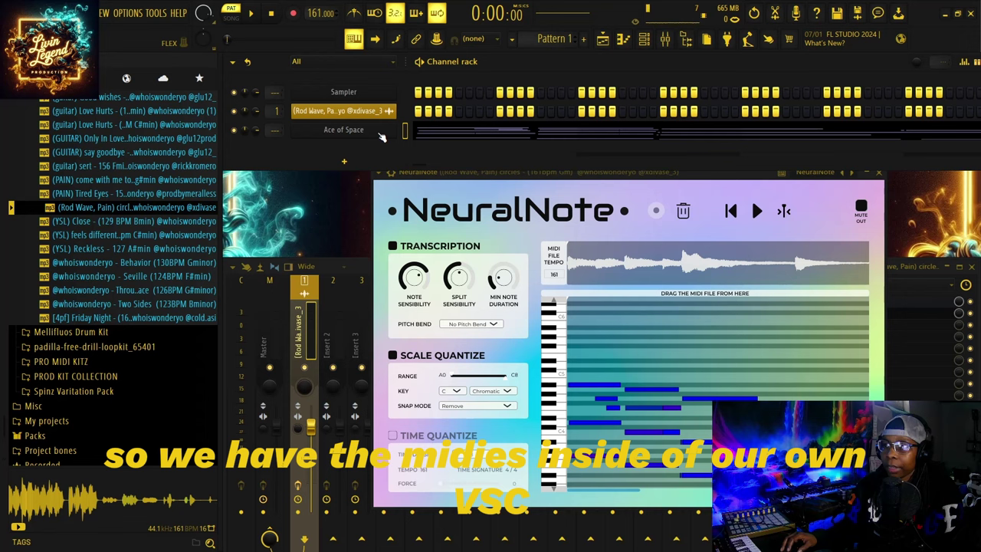
pyautogui.click(861, 207)
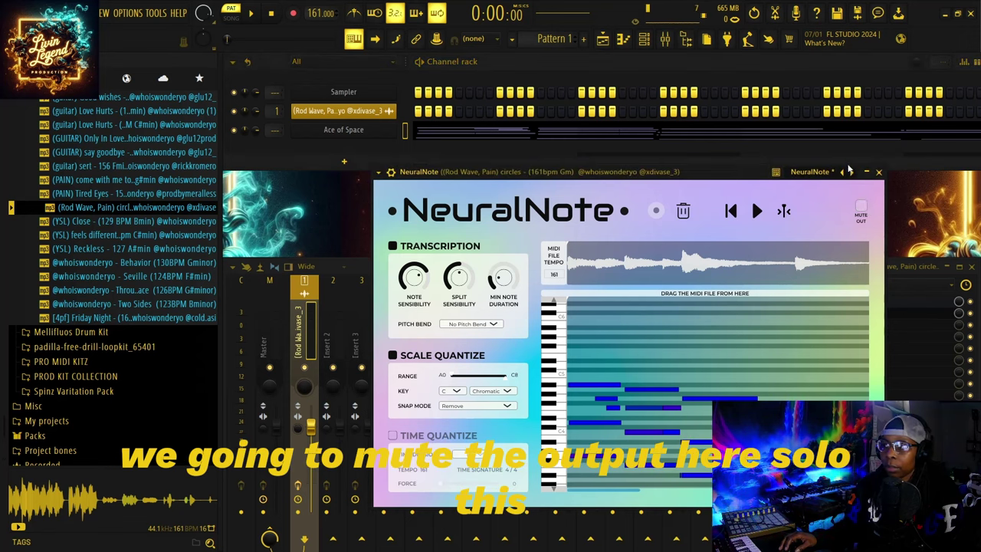
# - Preview the original Rod Wave sample from its channel settings, then close it and narrow the browser
pyautogui.rightClick(241, 132)
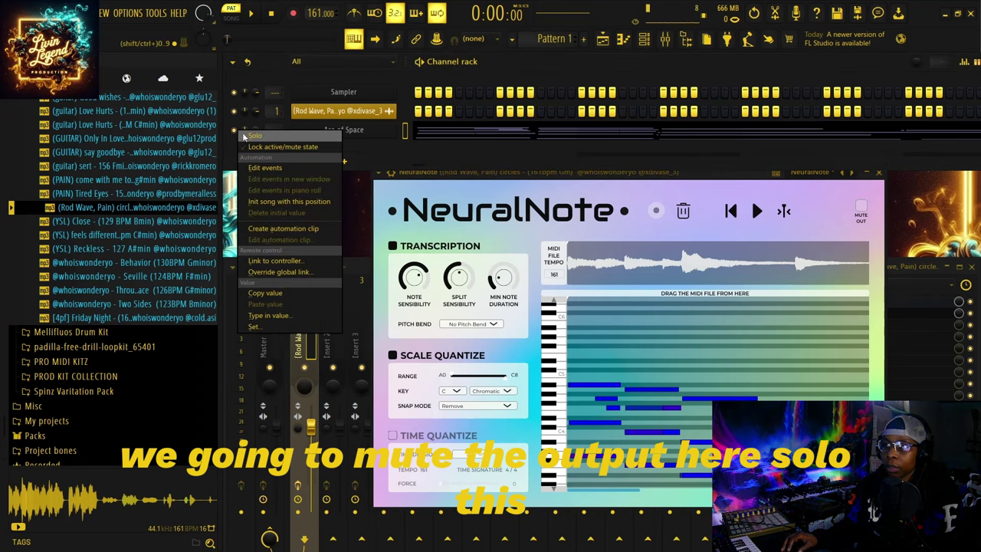
pyautogui.click(343, 110)
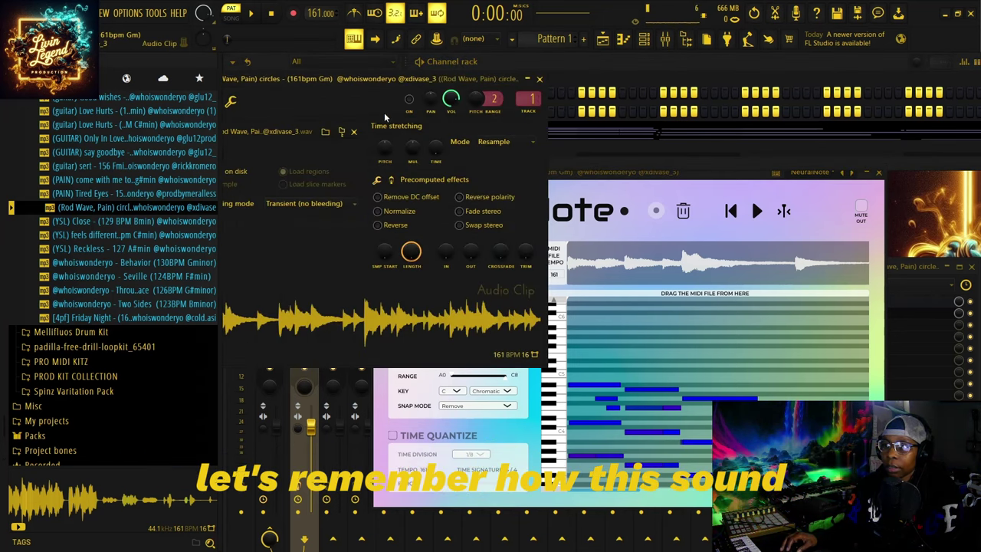
pyautogui.click(367, 314)
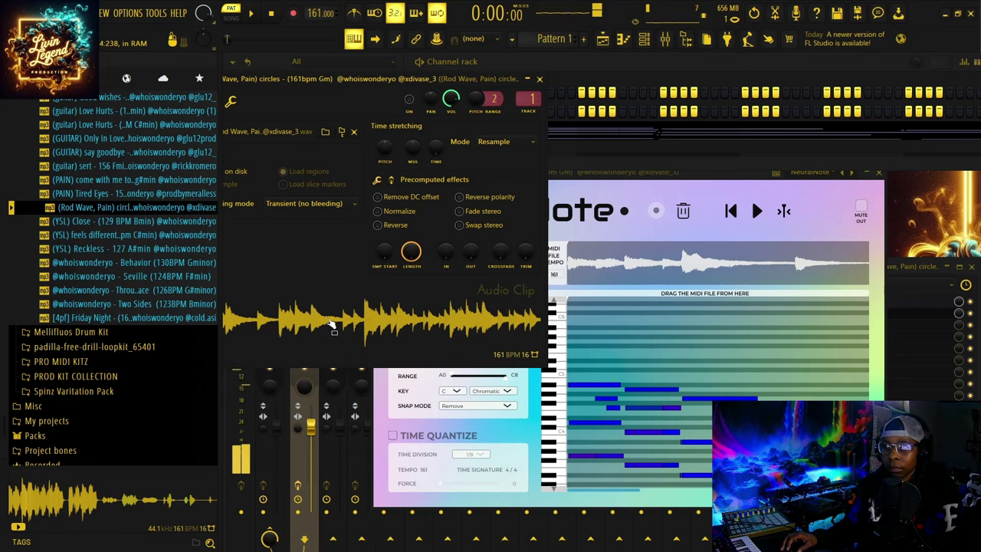
pyautogui.click(540, 80)
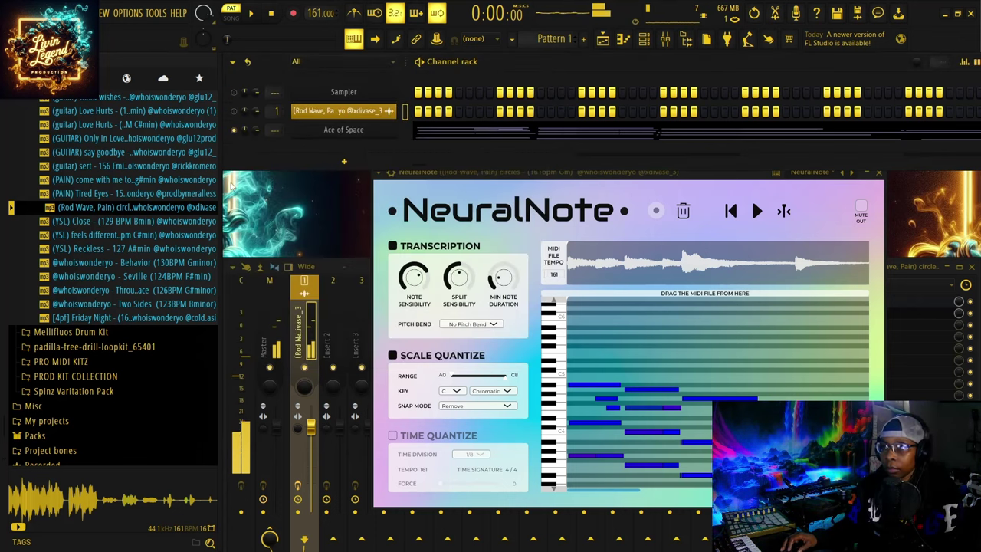
pyautogui.moveTo(222, 141); pyautogui.dragTo(213, 141)
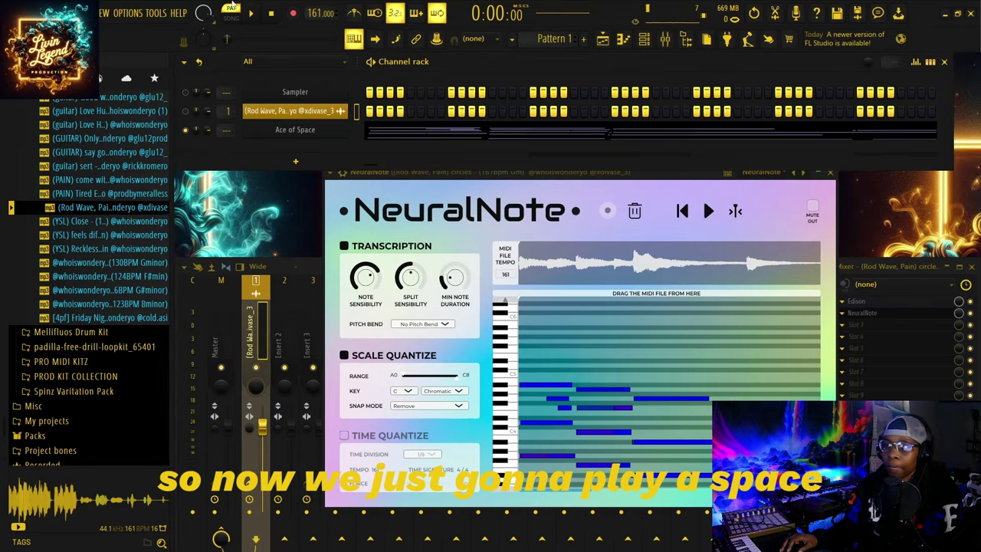
pyautogui.click(258, 17)
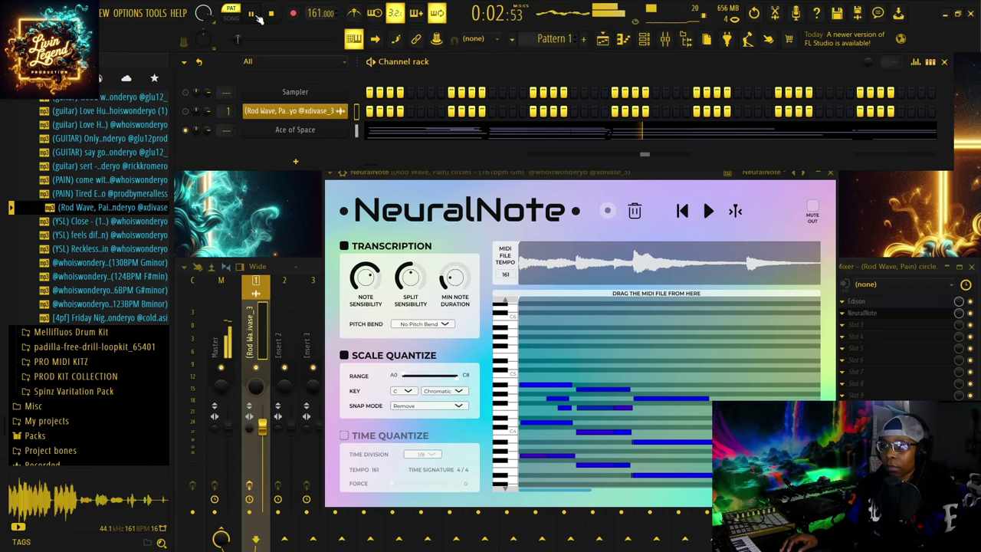
pyautogui.rightClick(350, 126)
pyautogui.click(375, 133)
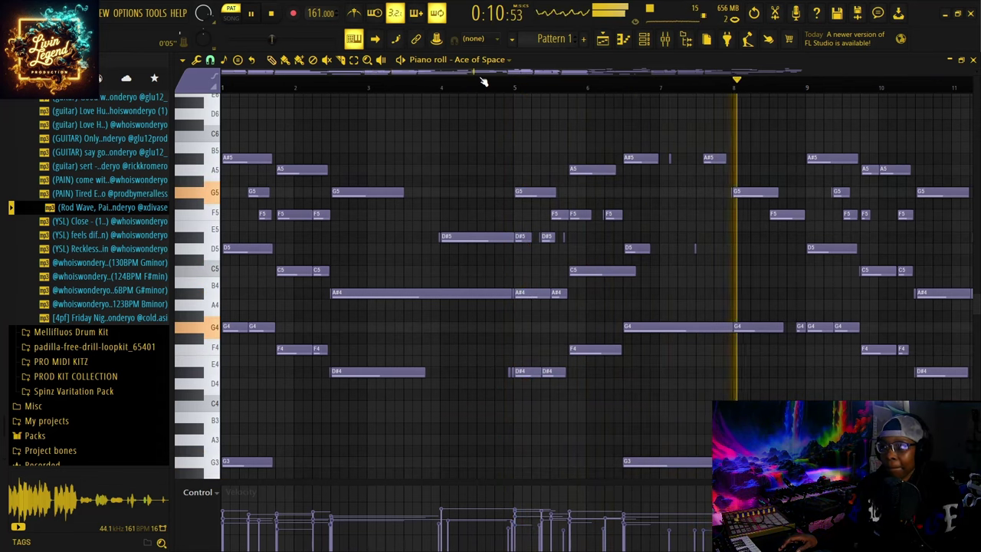
pyautogui.scroll(-4, 483, 81)
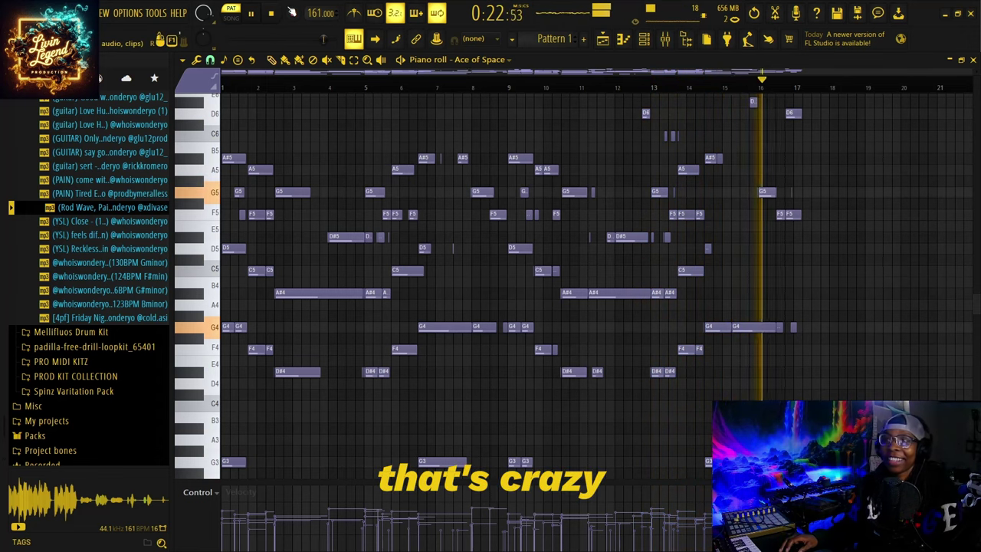
pyautogui.click(276, 15)
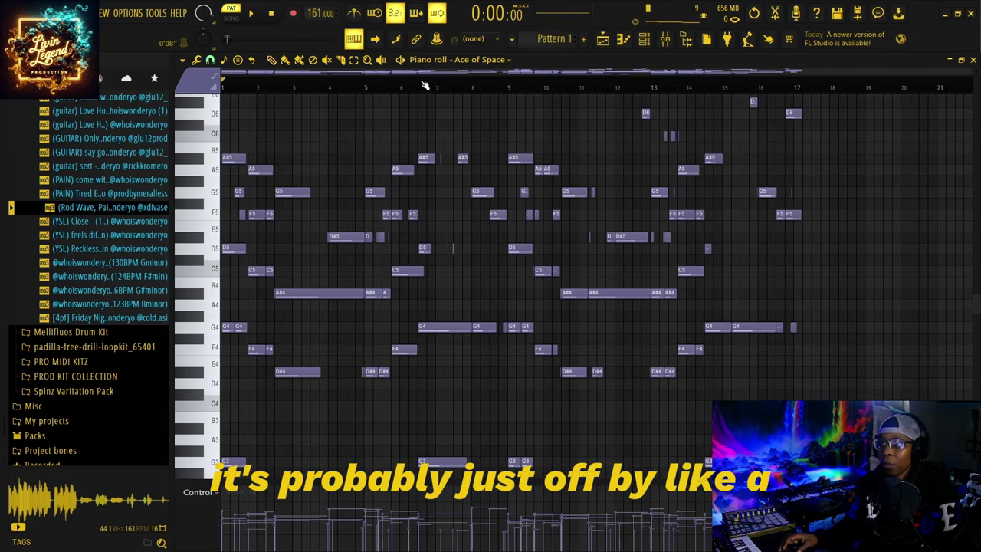
pyautogui.scroll(10, 453, 93)
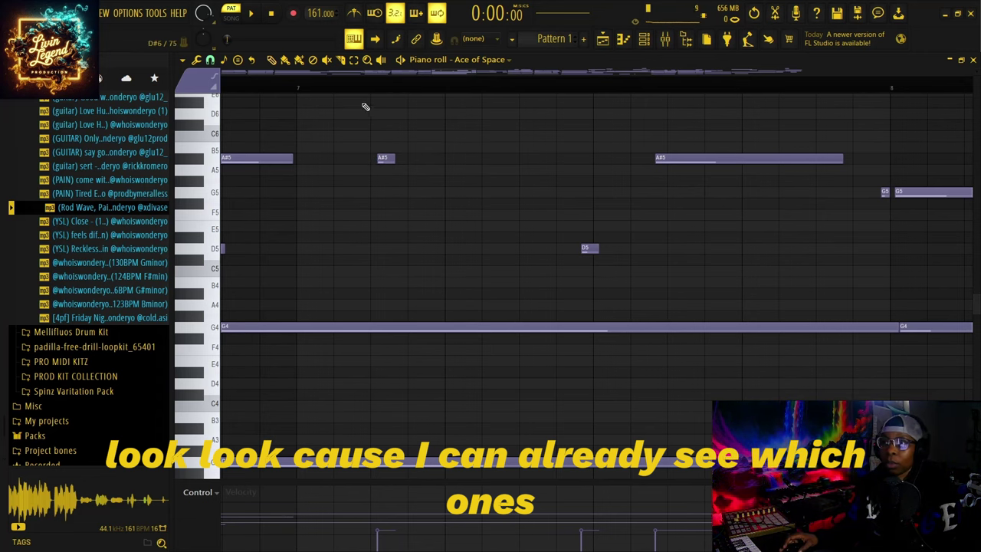
pyautogui.scroll(3, 383, 89)
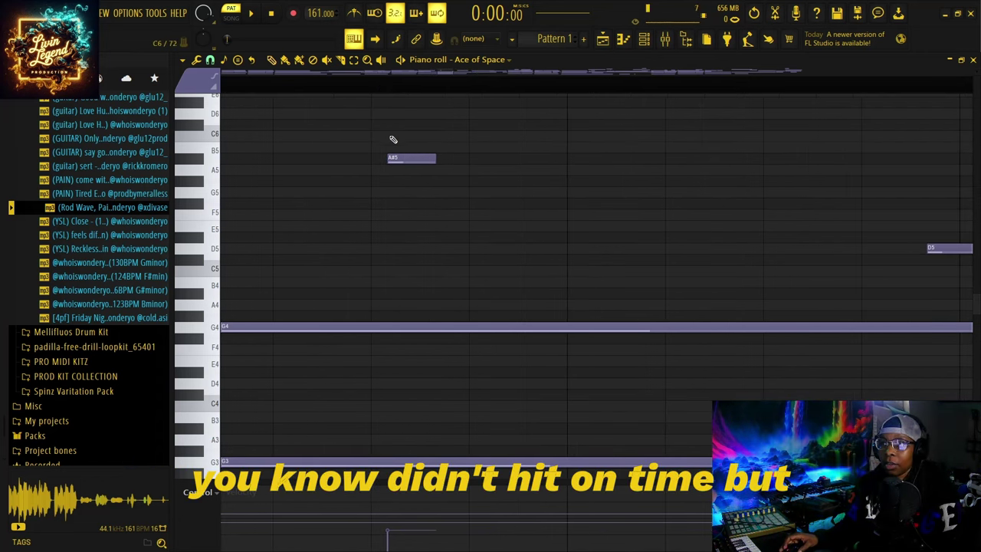
pyautogui.scroll(2, 386, 90)
pyautogui.scroll(-5, 389, 90)
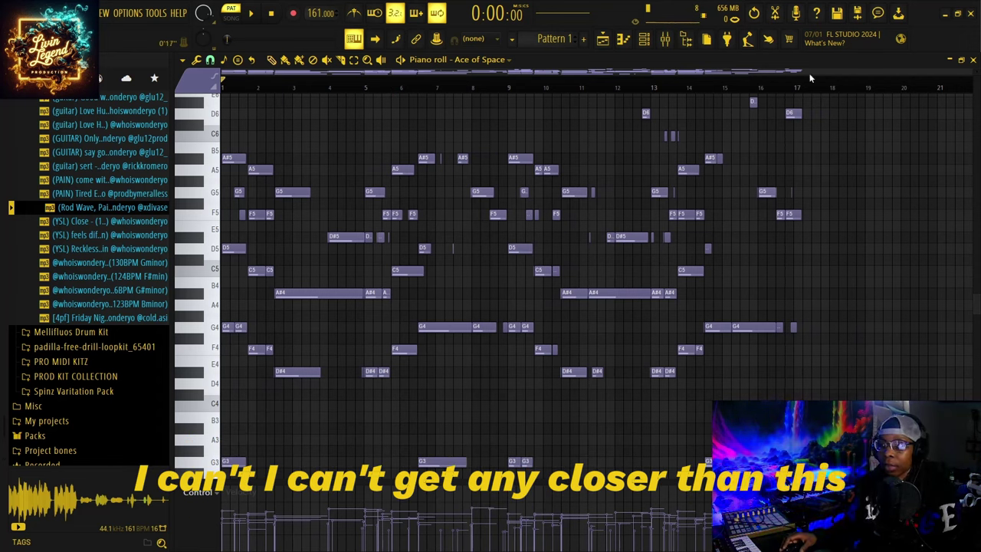
pyautogui.click(950, 60)
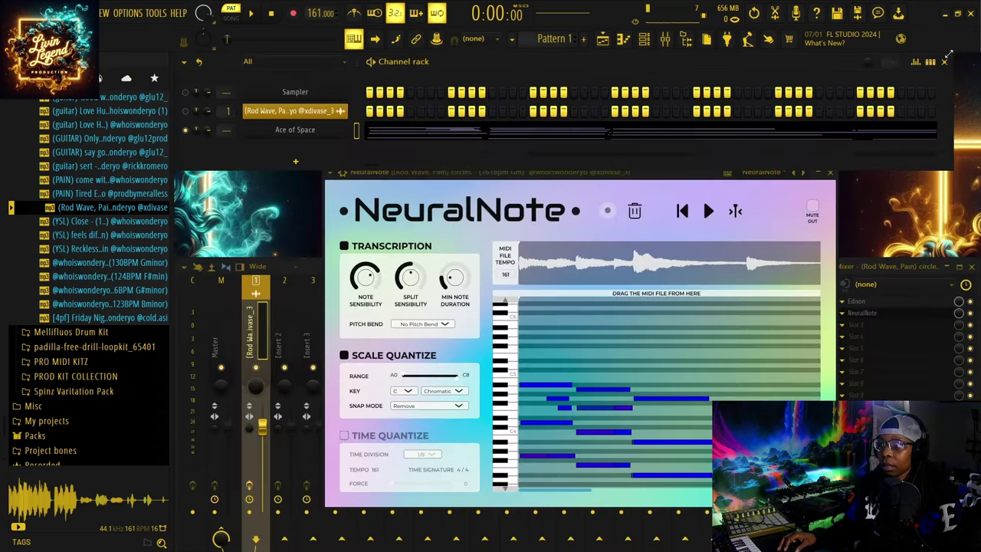
# - Reopen the Ace of Space piano roll, scroll through its notes, play the song, and close it with F7
pyautogui.rightClick(329, 133)
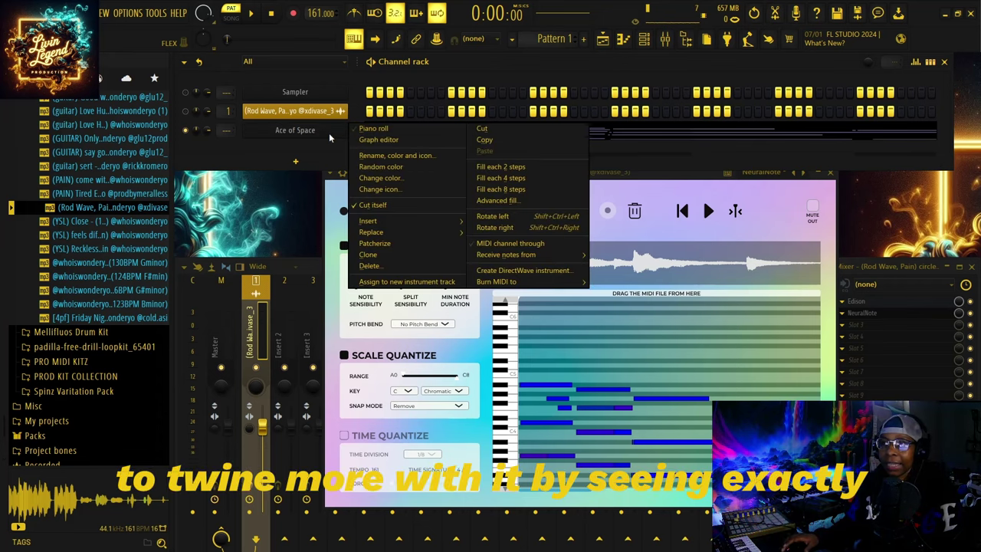
pyautogui.click(373, 129)
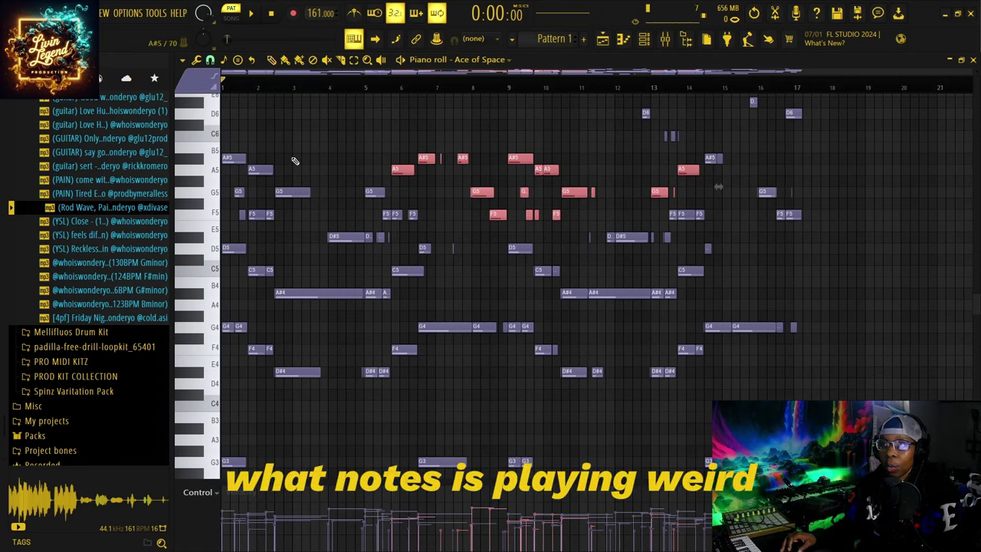
pyautogui.scroll(8, 573, 296)
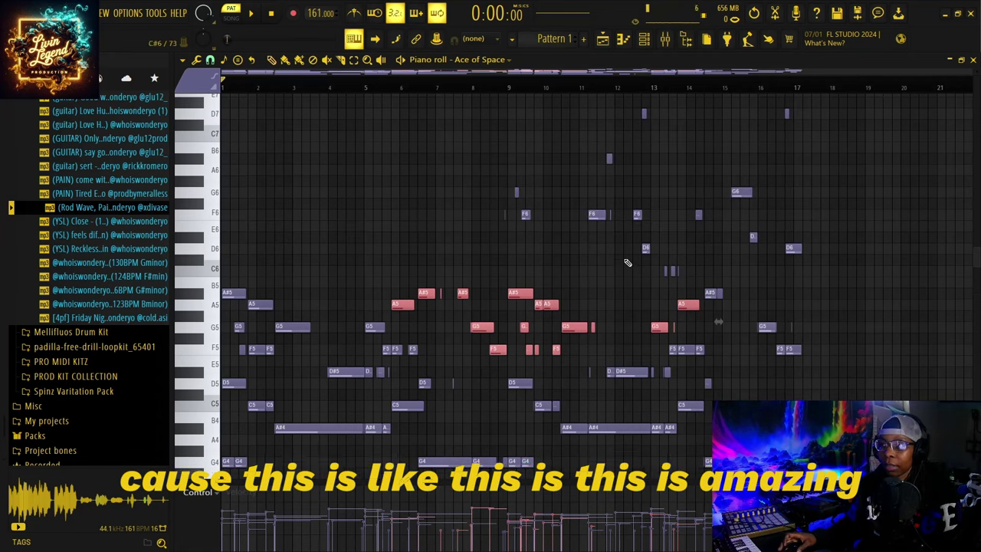
pyautogui.scroll(-8, 545, 239)
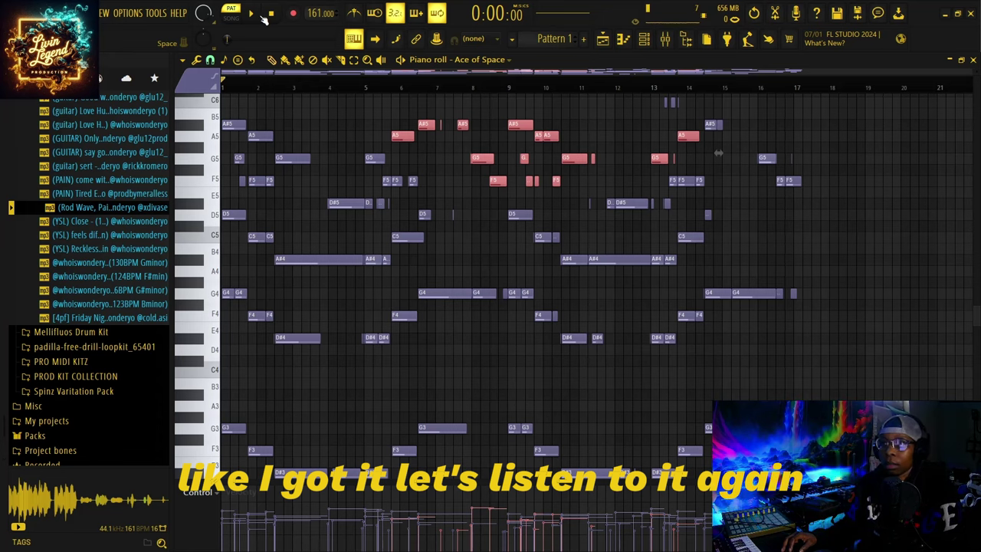
pyautogui.click(260, 15)
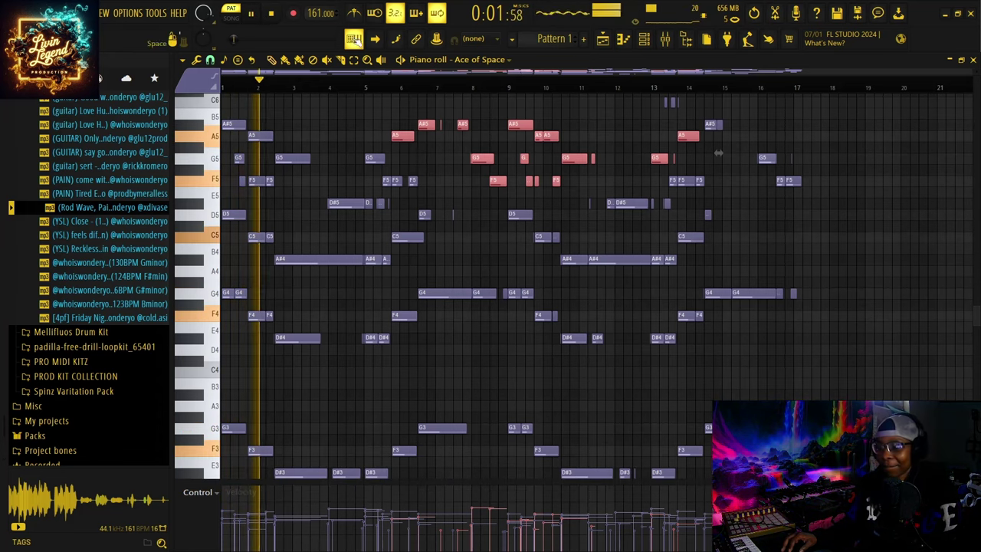
pyautogui.press('F7')
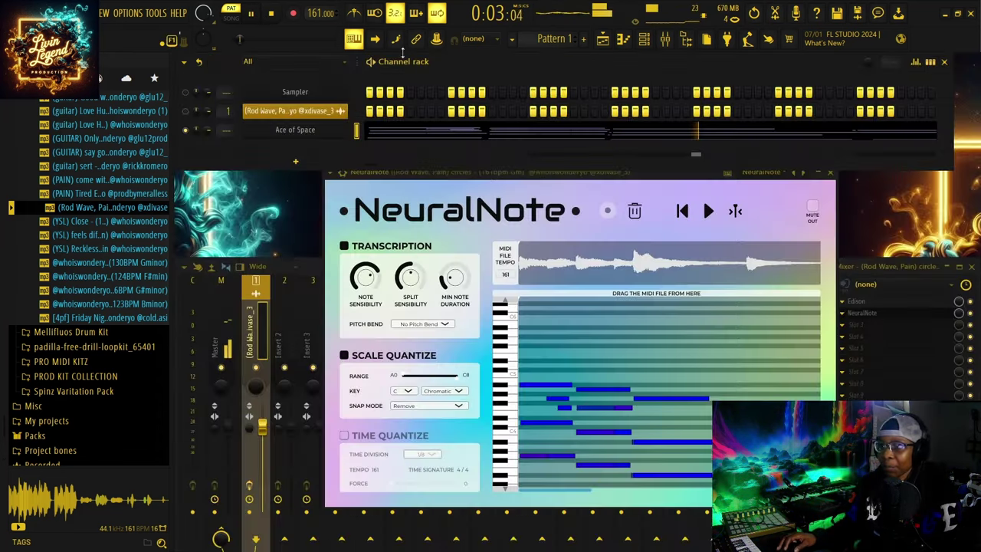
# - Switch the FLEX sound to the Essential Strings 'Violas Staccato' preset, stop playback, and close FLEX
pyautogui.click(287, 128)
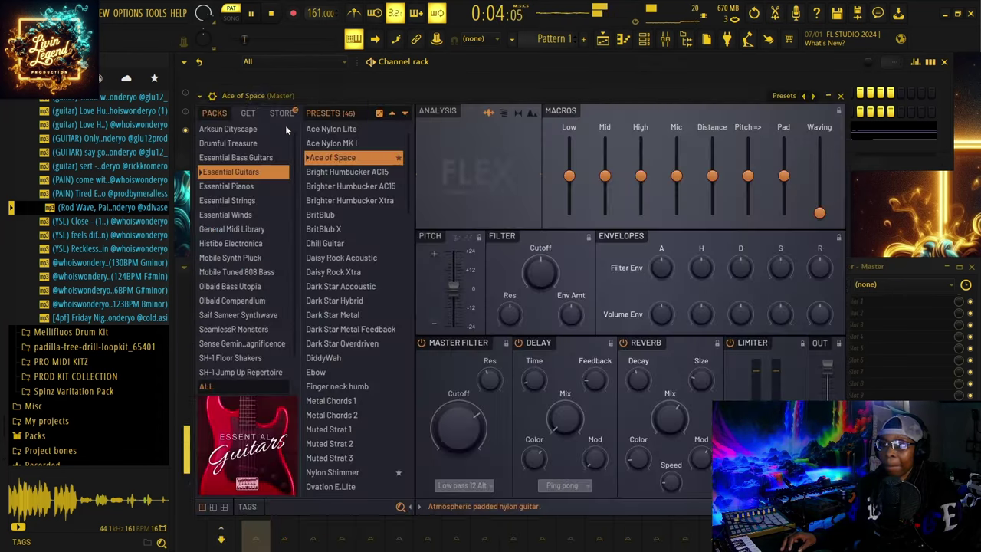
pyautogui.click(243, 201)
pyautogui.click(338, 315)
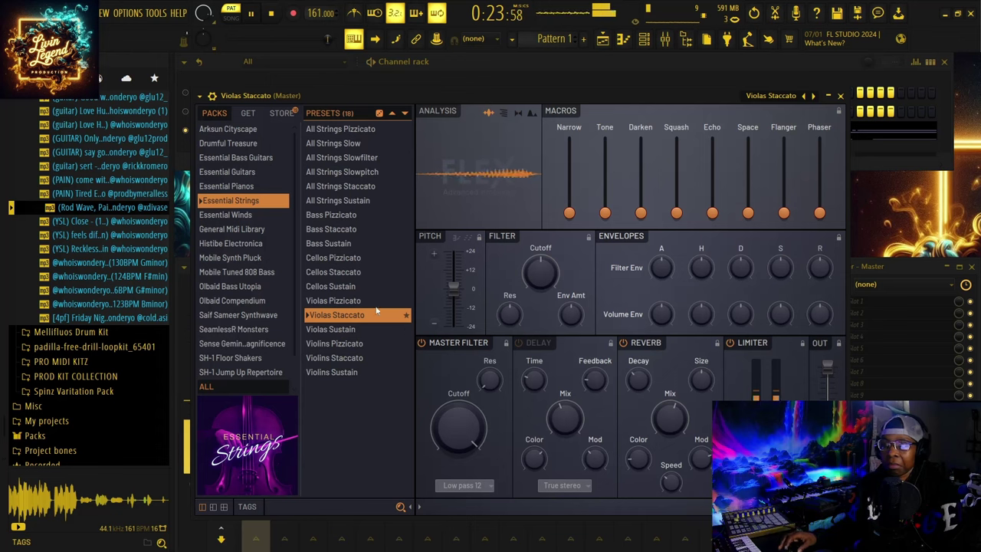
pyautogui.click(273, 14)
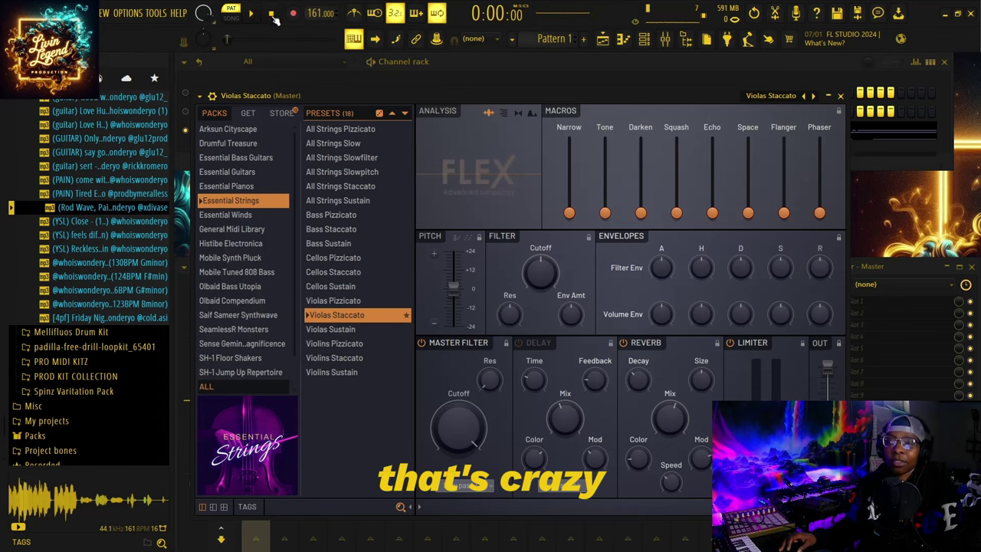
pyautogui.click(841, 97)
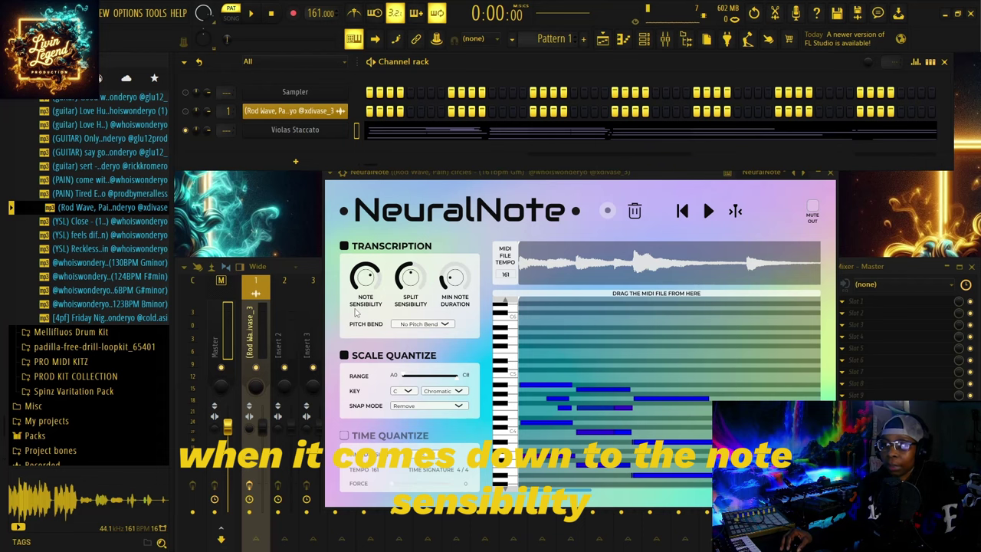
pyautogui.moveTo(427, 281)
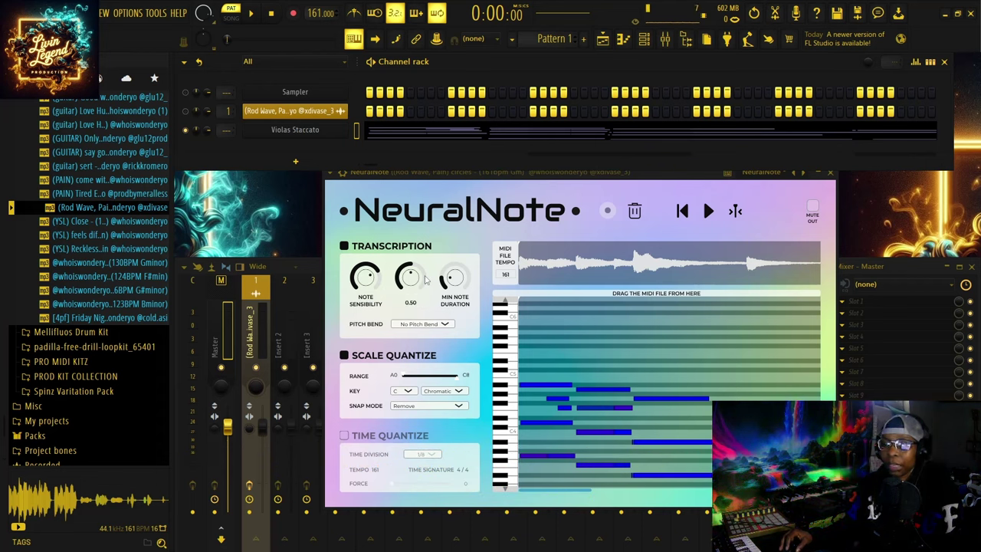